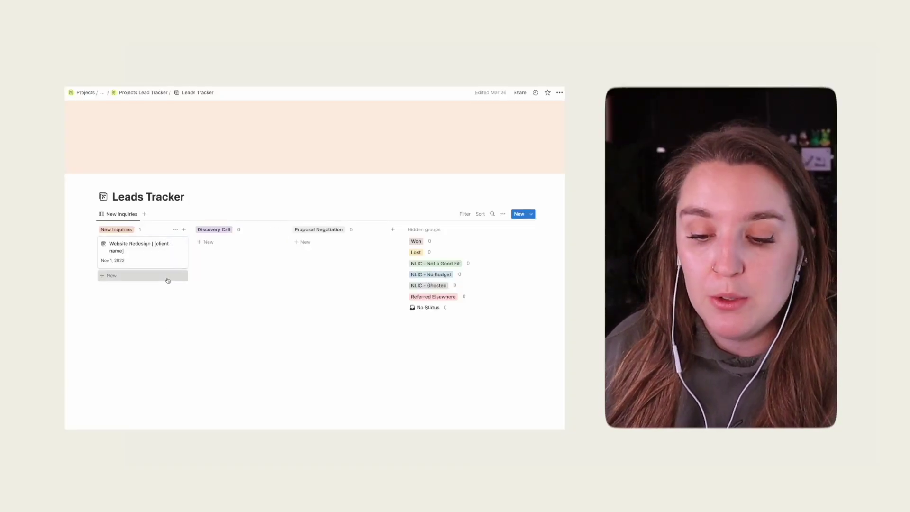
Add a 'New project inquiry (email)' card to the New Inquiries column
left_click(167, 275)
type("New project inquiry (ema")
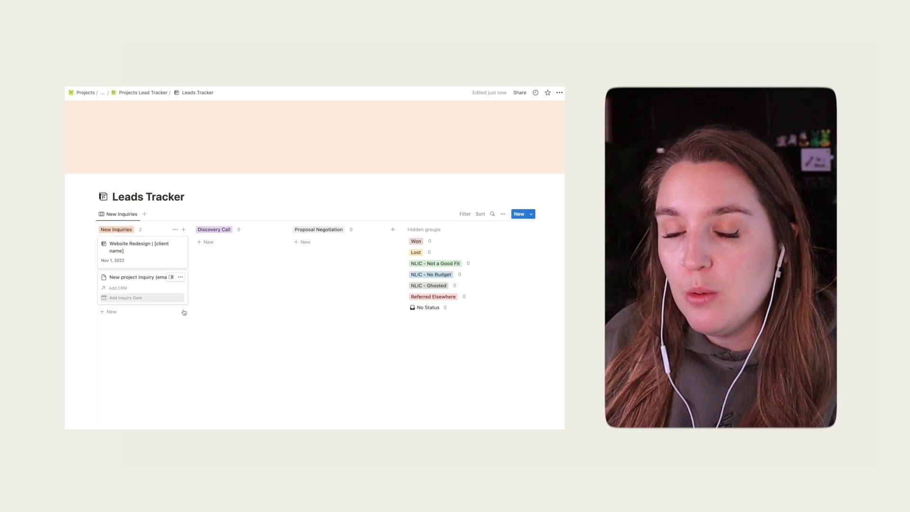
left_click(199, 347)
Fill the card's page with the Project Proposal Template and review its content
left_click(162, 284)
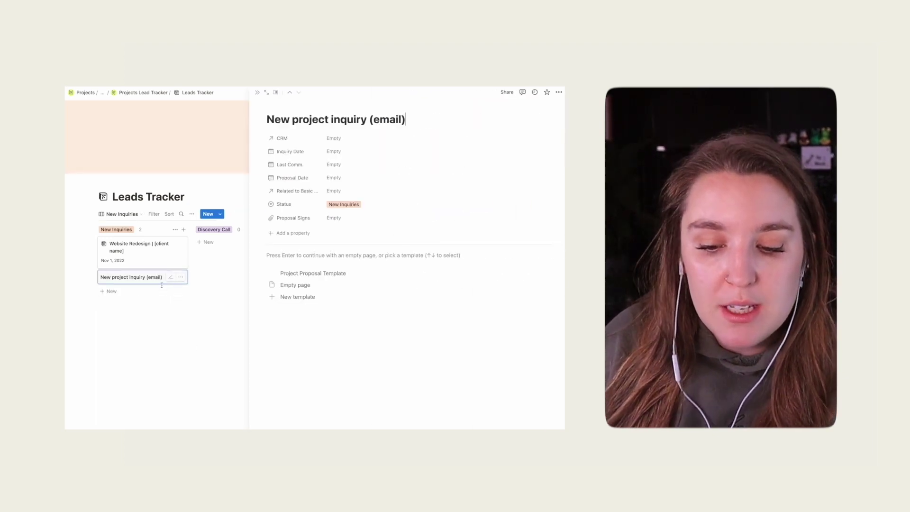
left_click(303, 284)
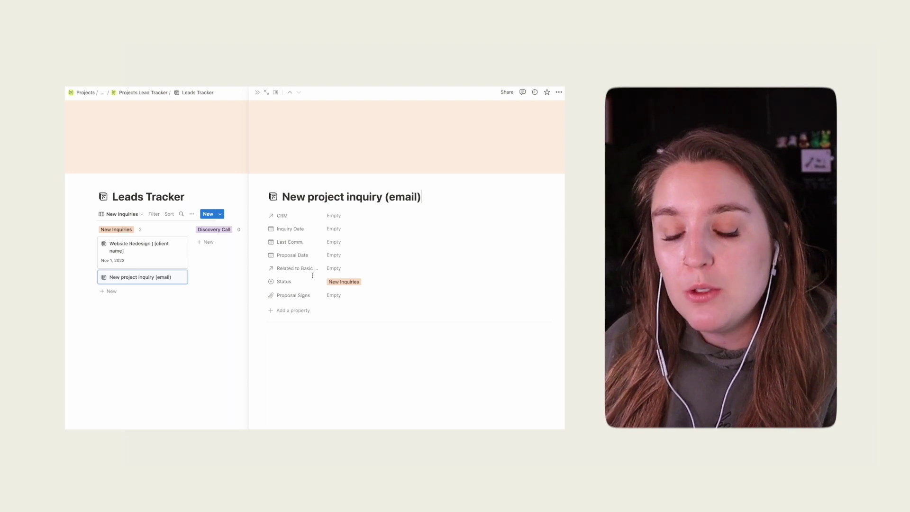
scroll(313, 276, "down", 3)
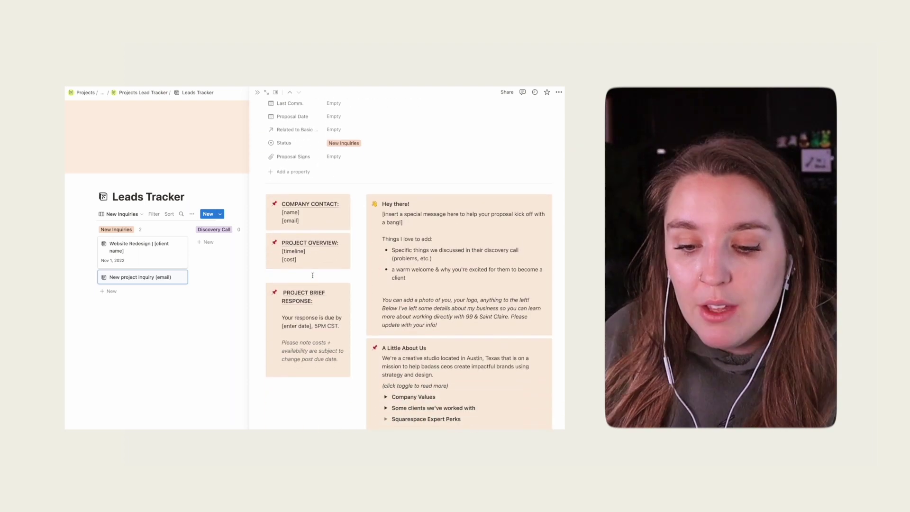
scroll(312, 275, "down", 2)
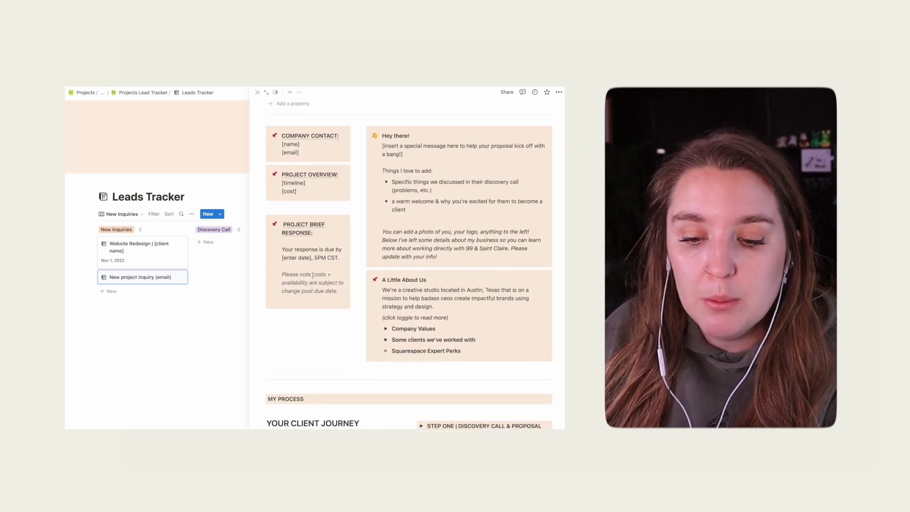
scroll(313, 276, "down", 5)
scroll(312, 275, "down", 6)
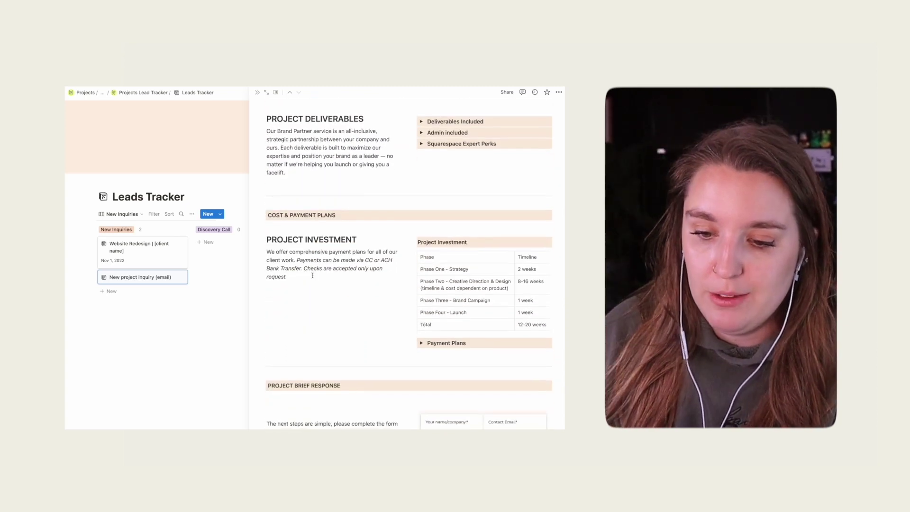
scroll(313, 276, "down", 5)
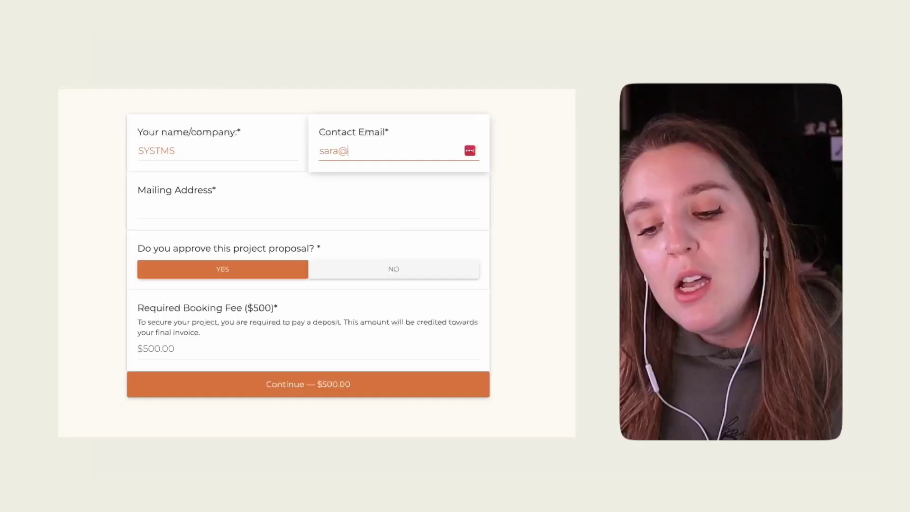
Finish the contact e-mail and mailing address, then continue to the $500.00 booking-fee payment
type("ara.com")
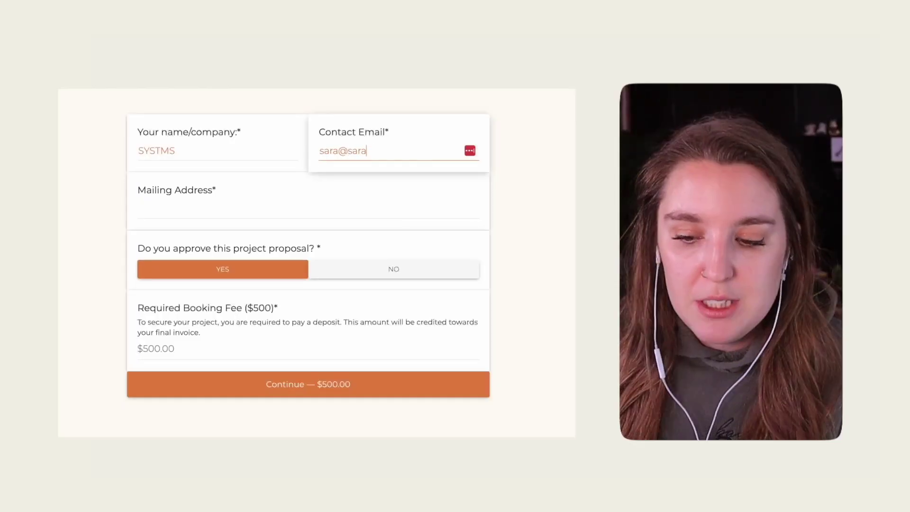
left_click(303, 208)
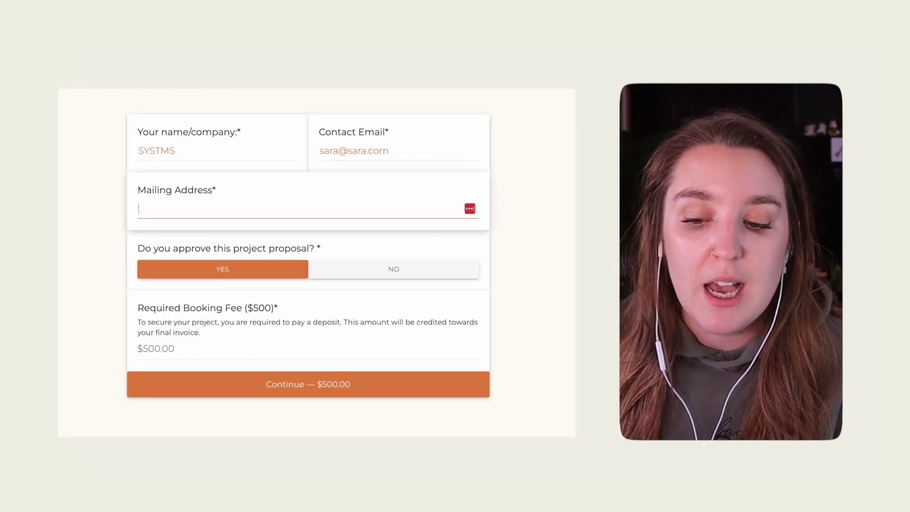
type("123 Sara ")
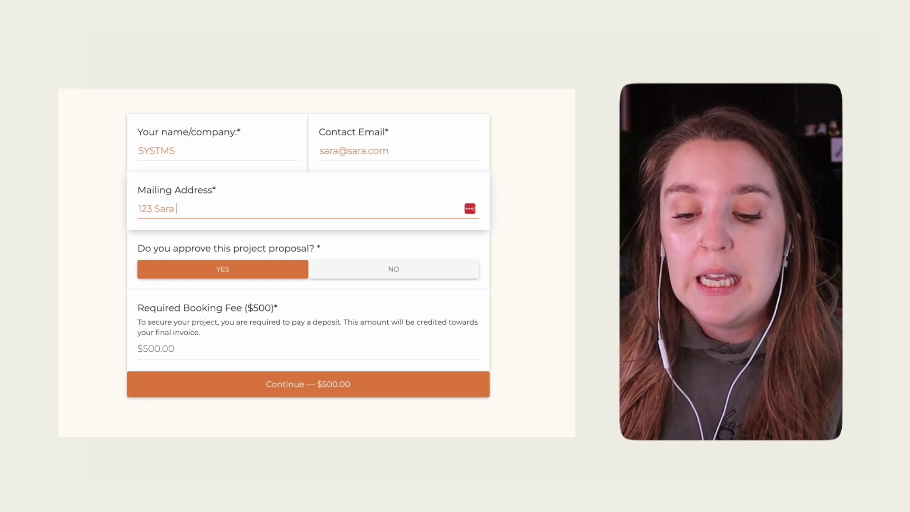
type("way")
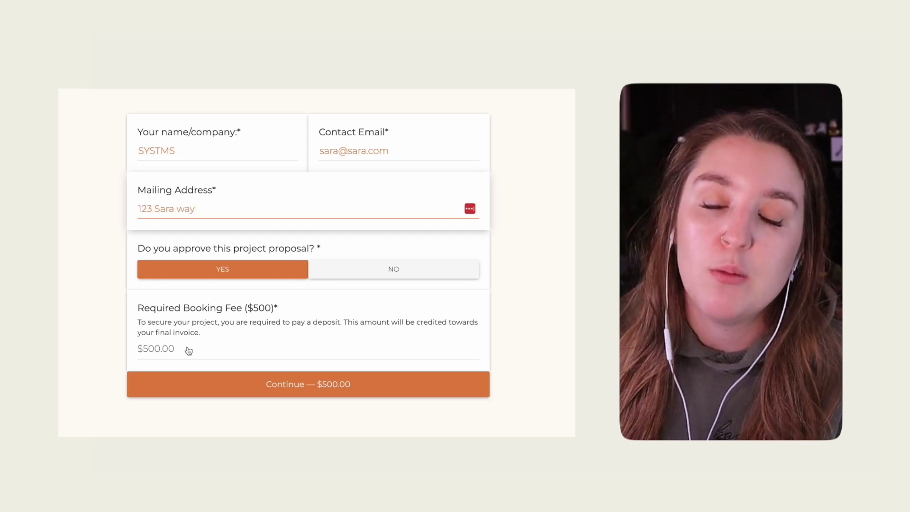
left_click(273, 382)
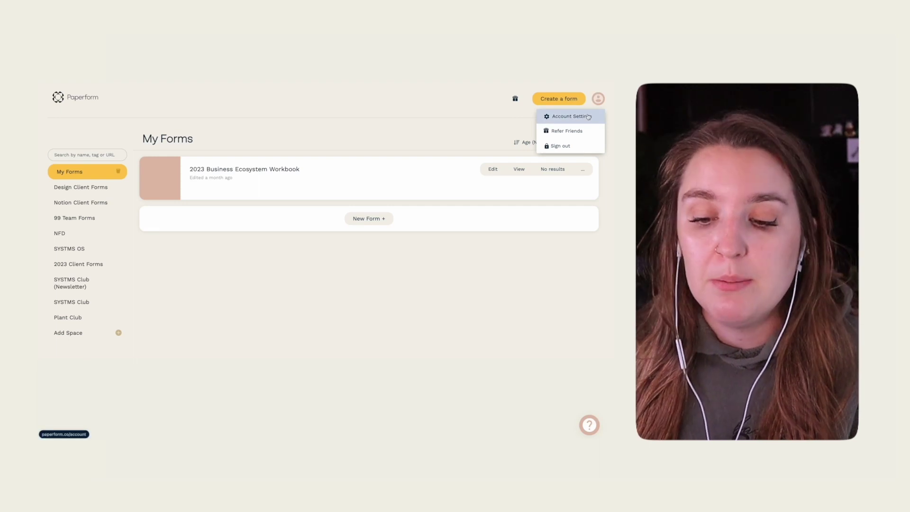
Review Account Services in Account Settings, then start a new form from My Forms
left_click(588, 116)
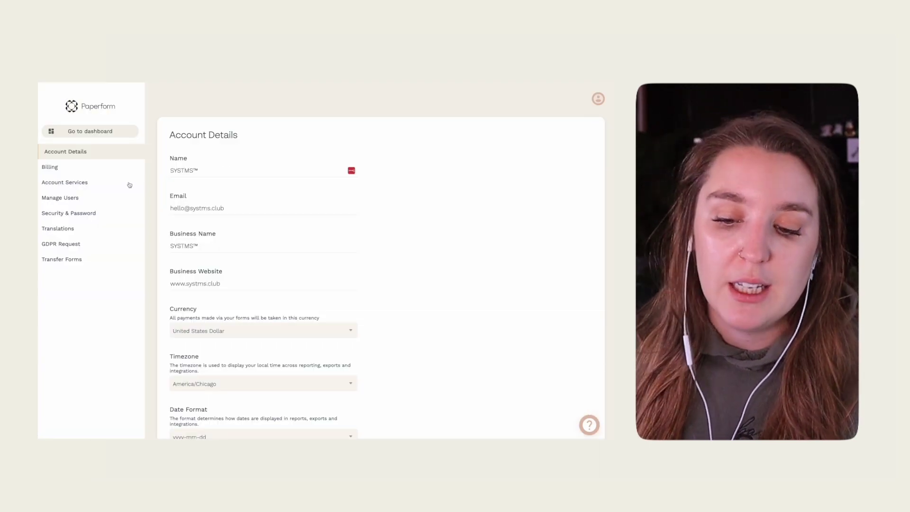
left_click(130, 185)
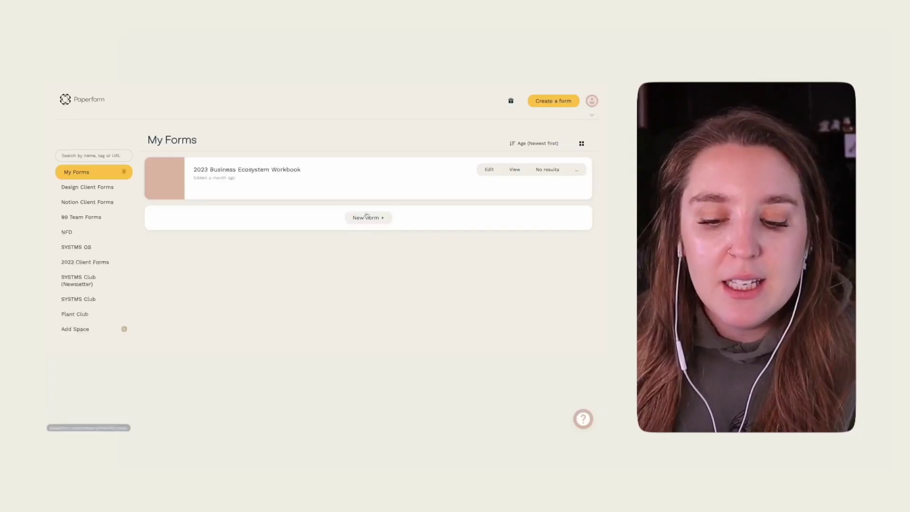
left_click(366, 217)
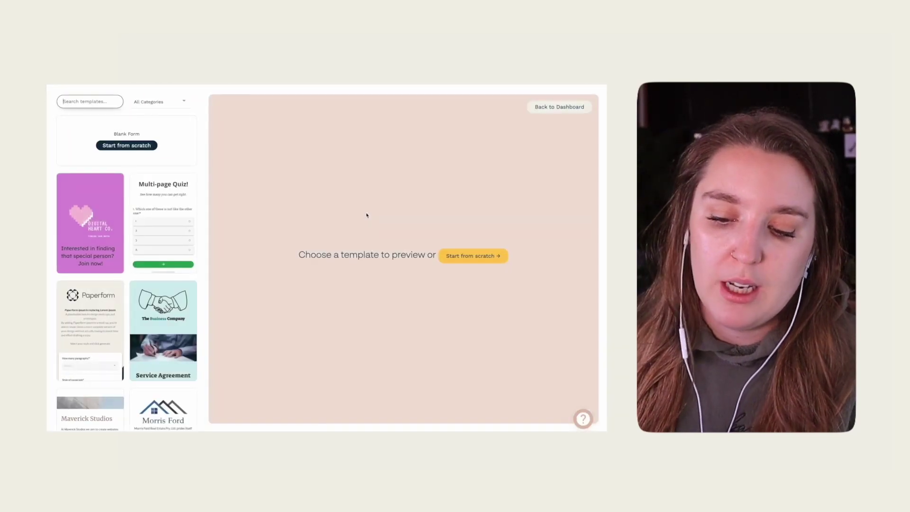
Start a blank form whose first question is titled 'Do you agree to the terms…'
left_click(153, 146)
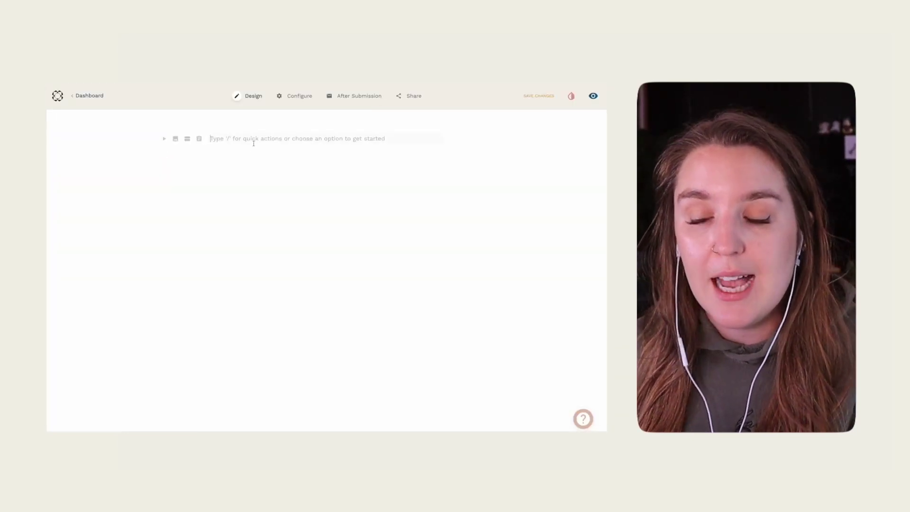
type("/text")
key("Return")
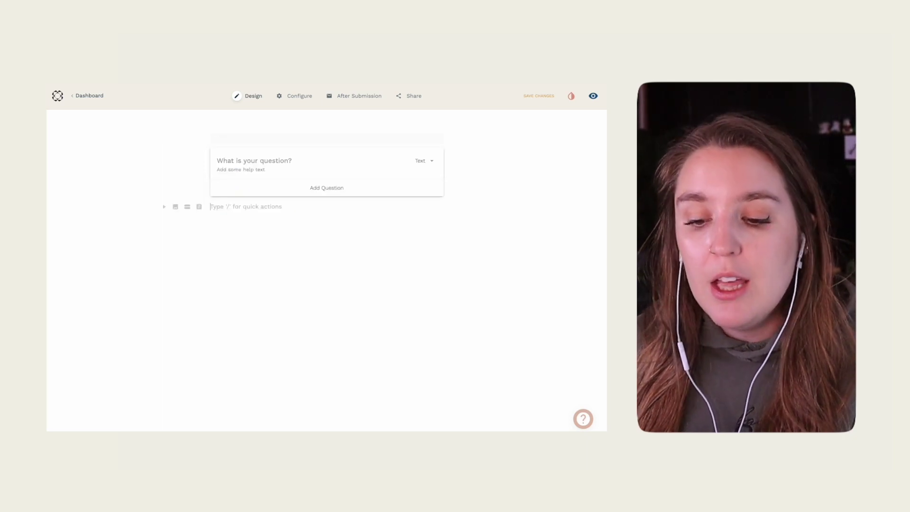
left_click(270, 157)
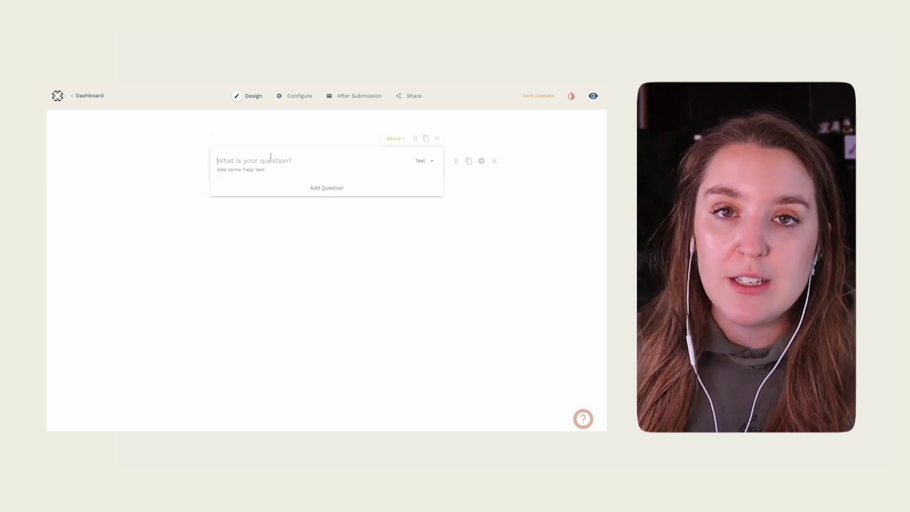
left_click(482, 161)
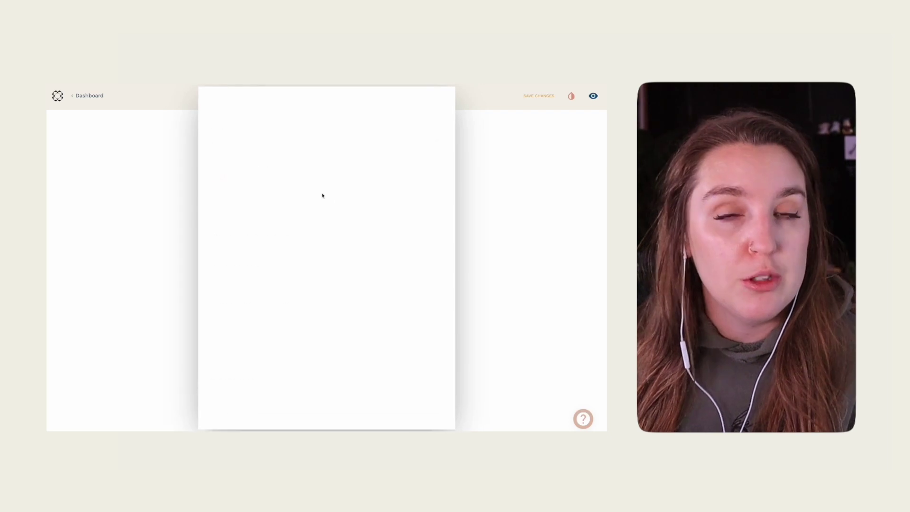
left_click(217, 219)
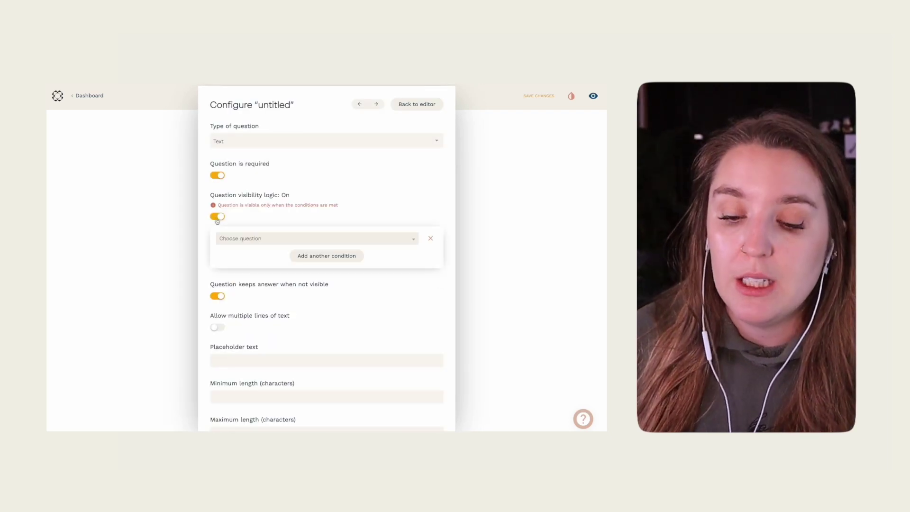
left_click(215, 218)
left_click(198, 231)
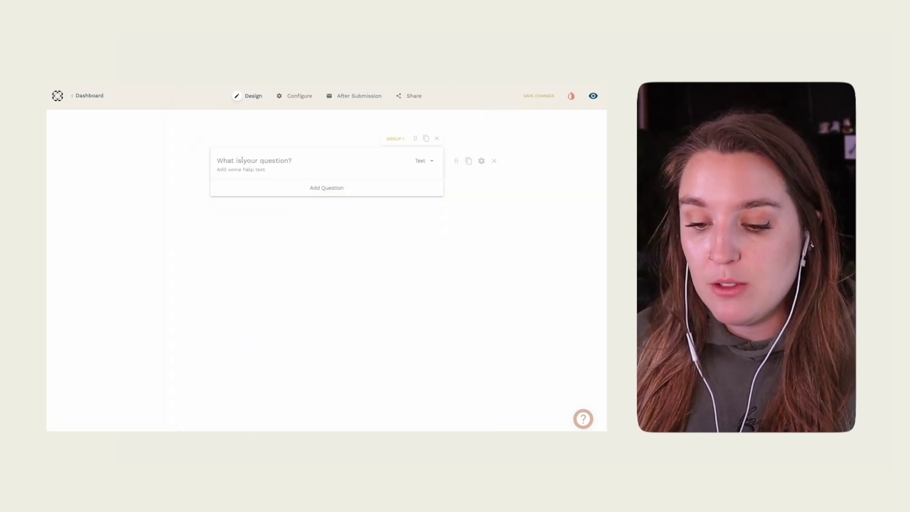
left_click(243, 159)
type("Do you agre")
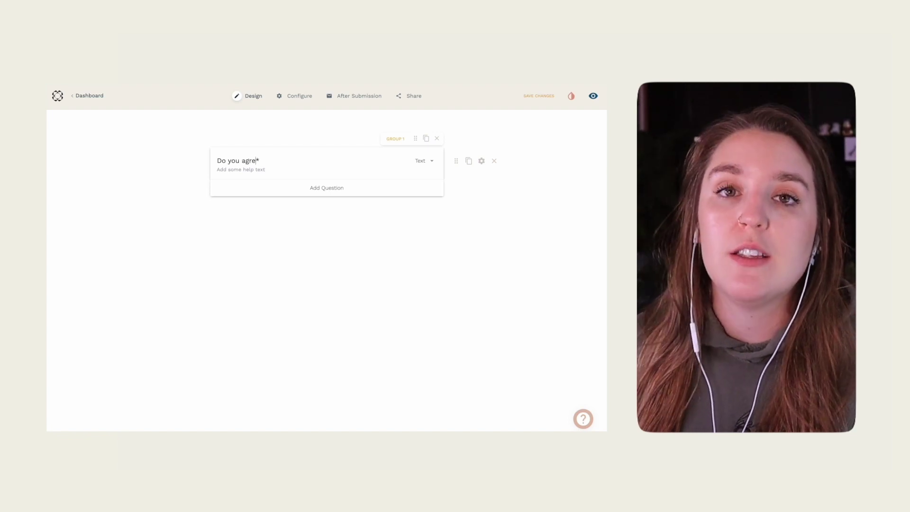
type("e to the terms of this proposal?")
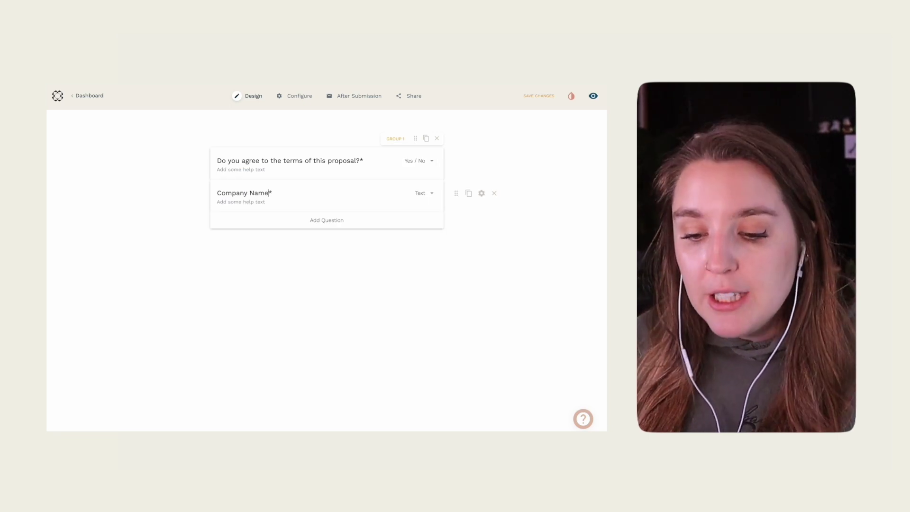
Add Contact Name, Contact Email and Company Mailing Address questions
left_click(358, 222)
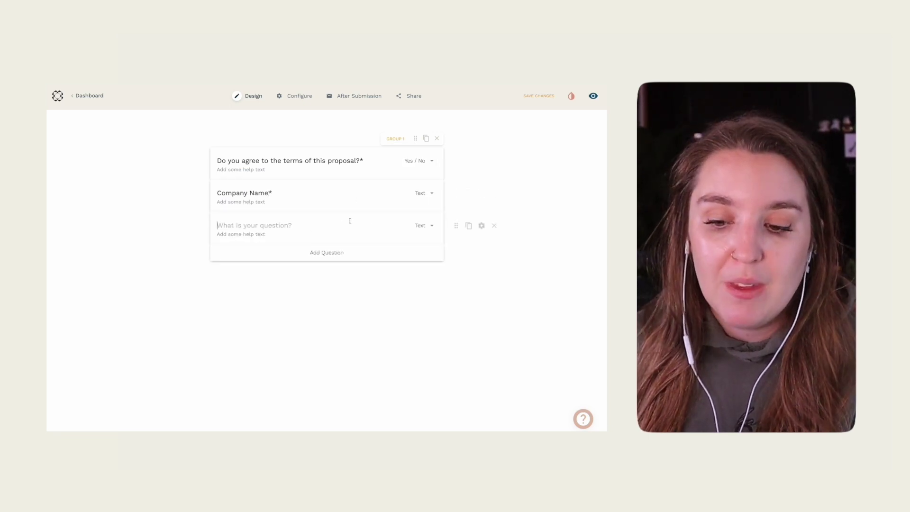
type("Contact Name*")
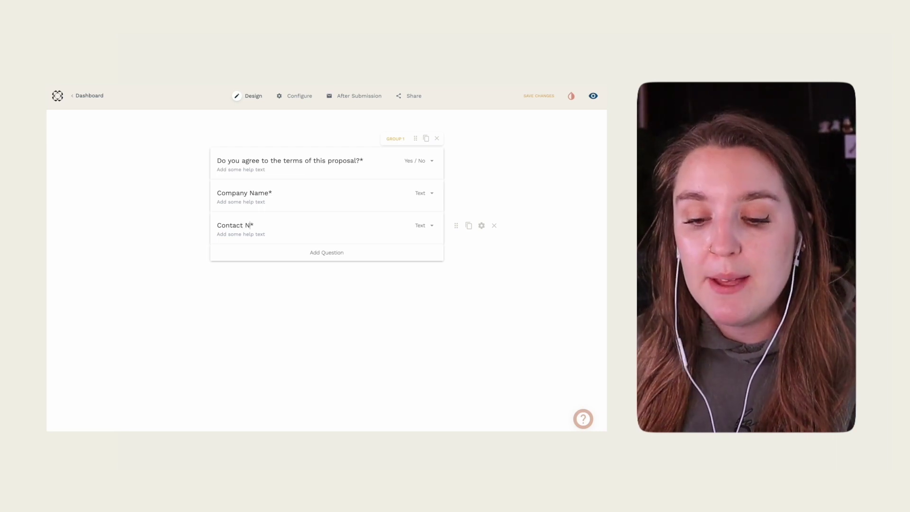
left_click(333, 254)
type("Contact Email*")
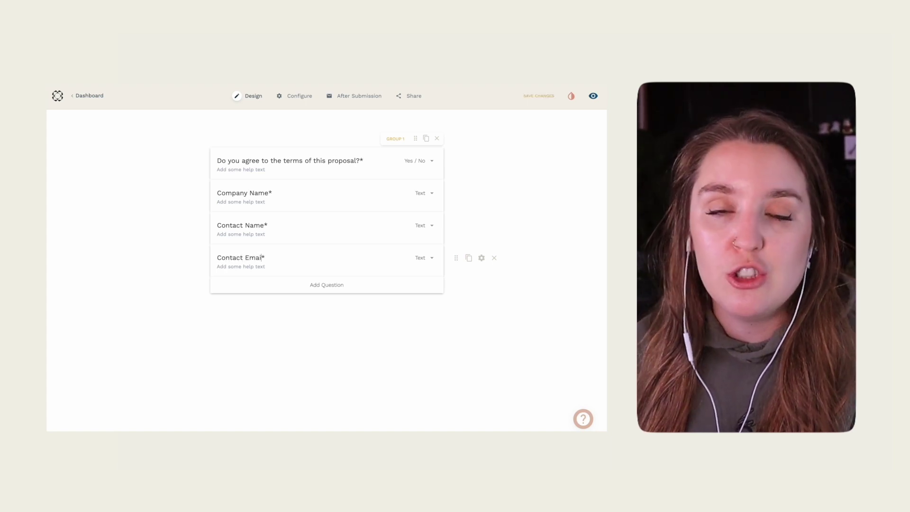
left_click(334, 285)
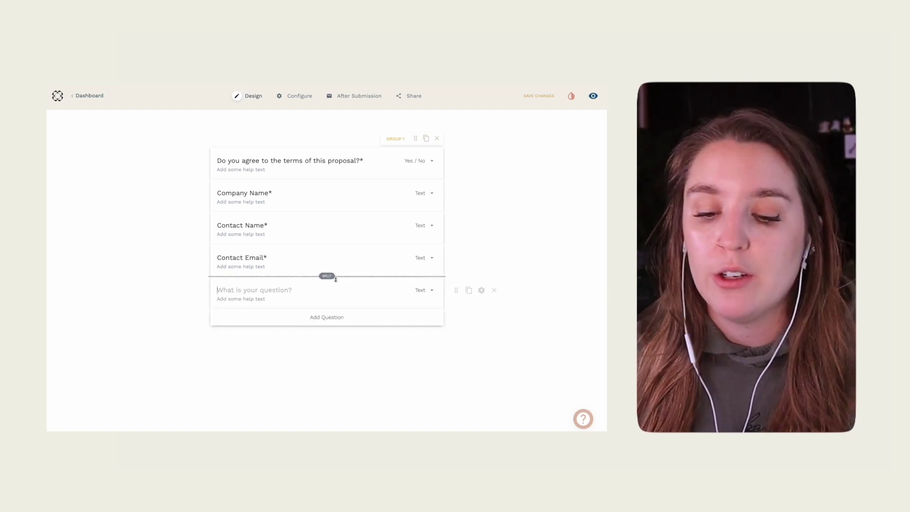
type("C")
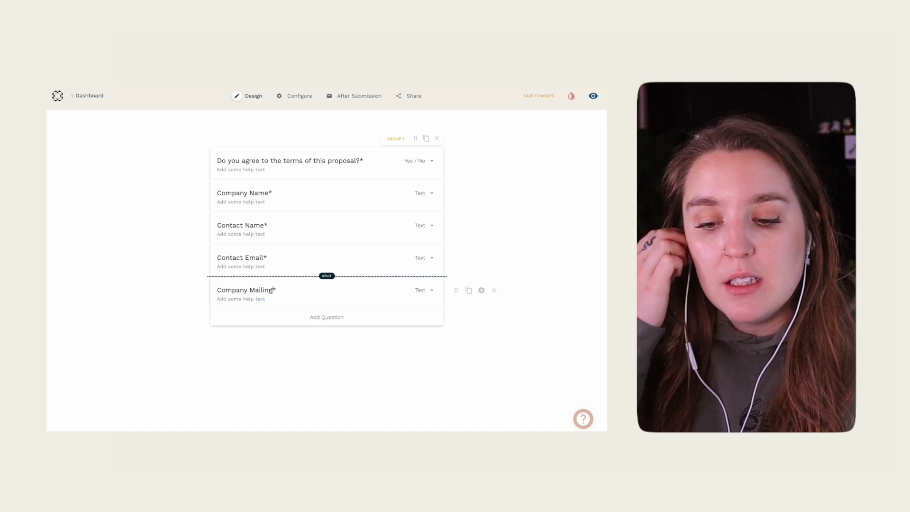
type("ompany Mailing Agress")
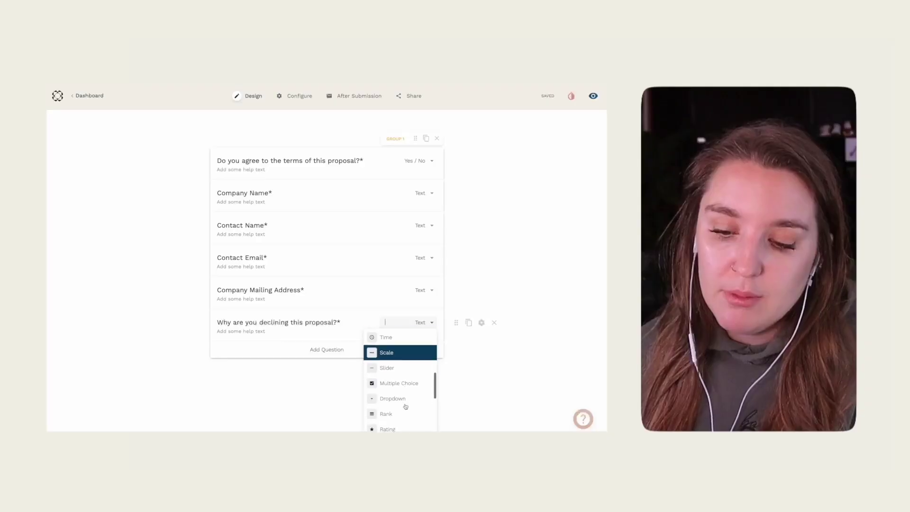
Make the declining question a dropdown whose first option is 'Out of budget'
left_click(410, 378)
left_click(481, 322)
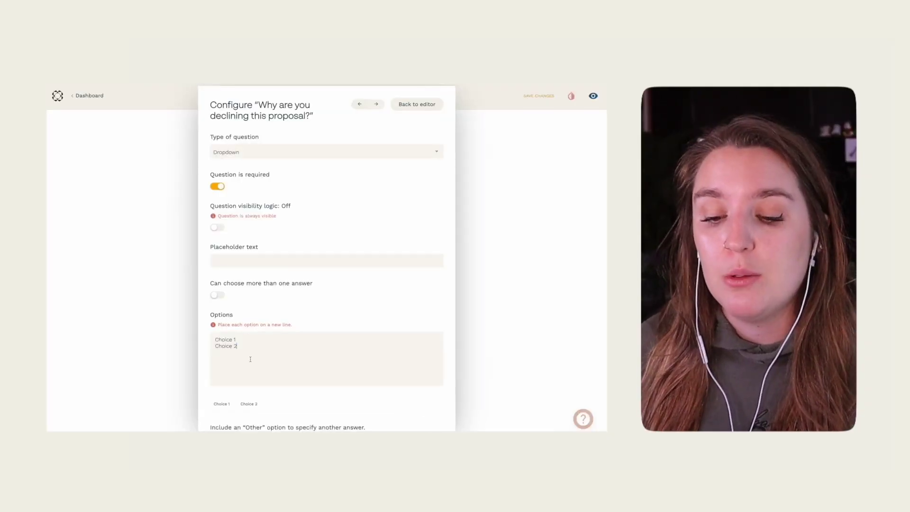
left_click(244, 357)
key("BackSpace")
key("BackSpace")
key("BackSpace")
key("BackSpace")
key("BackSpace")
key("BackSpace")
key("BackSpace")
key("BackSpace")
key("BackSpace")
key("BackSpace")
key("BackSpace")
key("BackSpace")
key("BackSpace")
key("BackSpace")
key("BackSpace")
key("BackSpace")
key("BackSpace")
type("Out of budget")
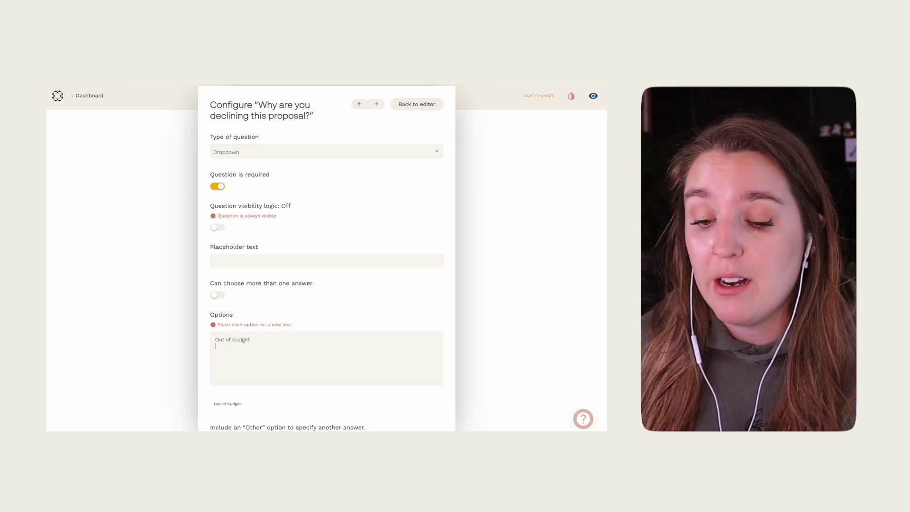
key("Return")
Add 'Hired another company' and 'Project on hold' options and enable an Other option
type("Hired another company")
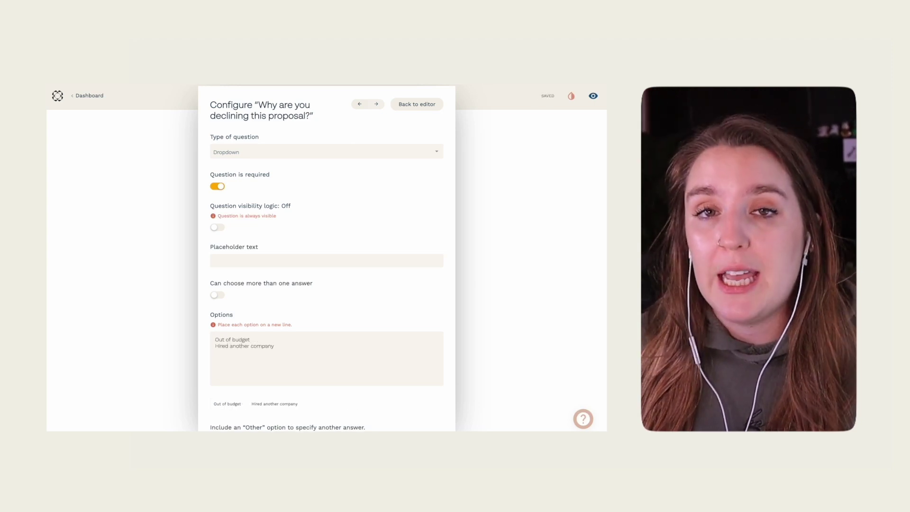
key("Return")
type("Project on hold")
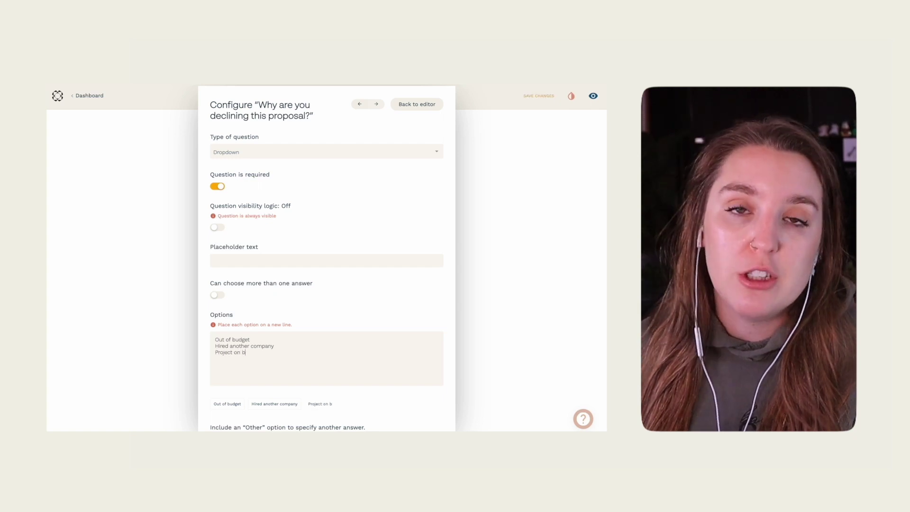
key("Return")
scroll(327, 284, "down", 3)
left_click(215, 335)
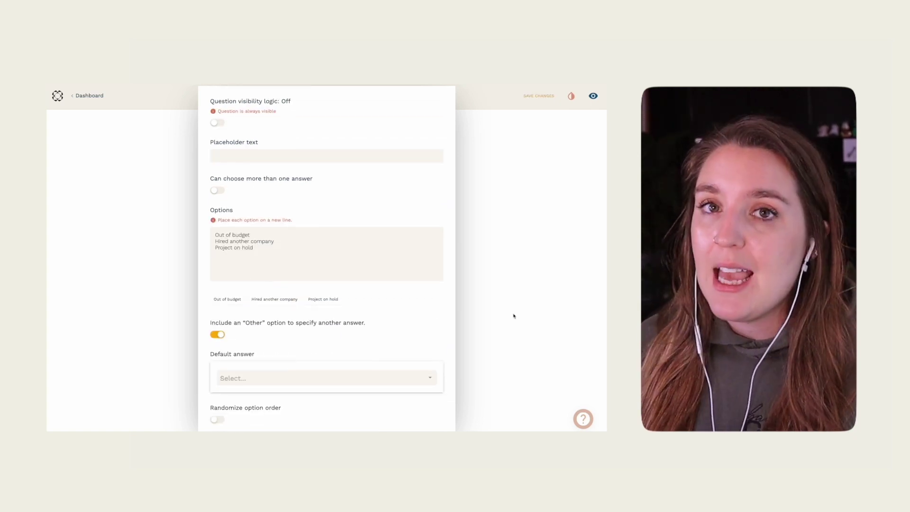
left_click(513, 315)
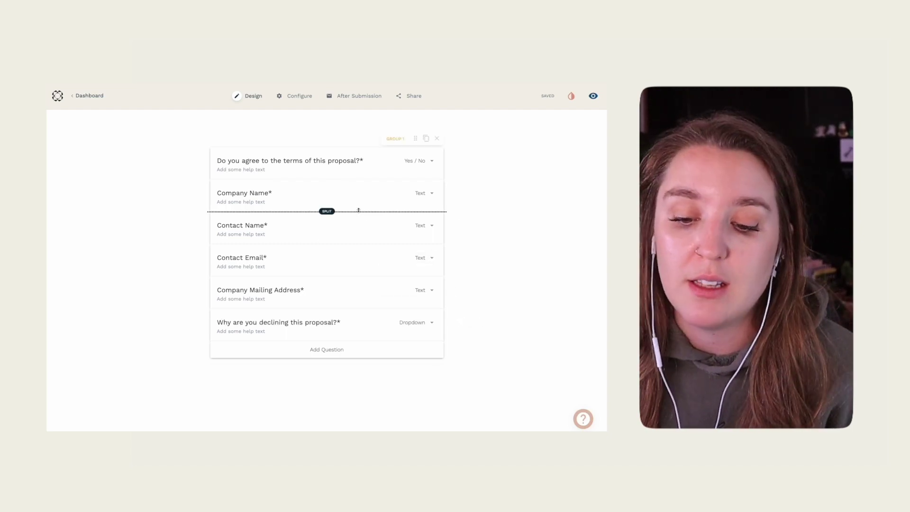
Show Contact Name only when the terms agreement question is answered Yes
left_click(473, 197)
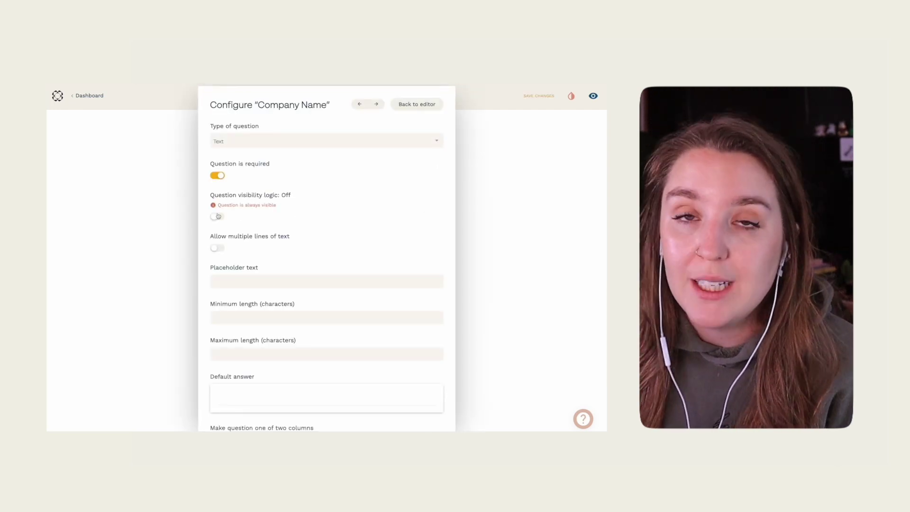
left_click(498, 263)
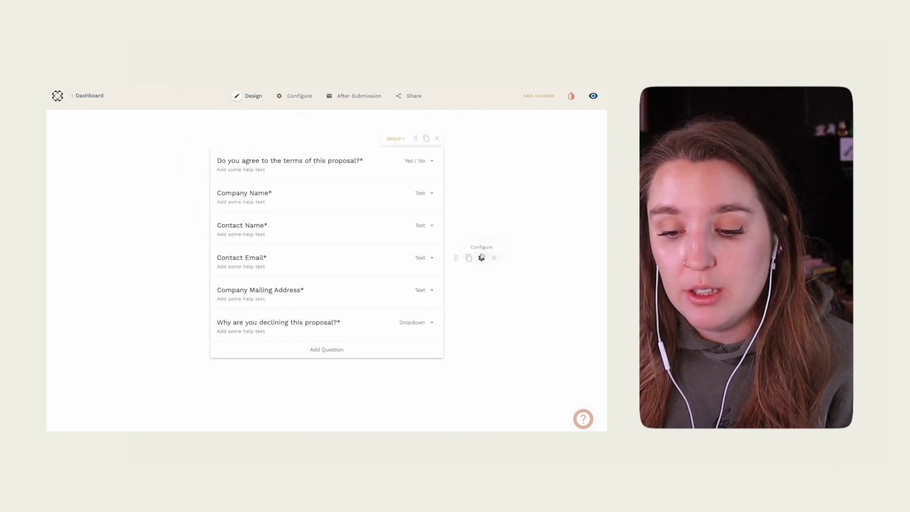
left_click(482, 226)
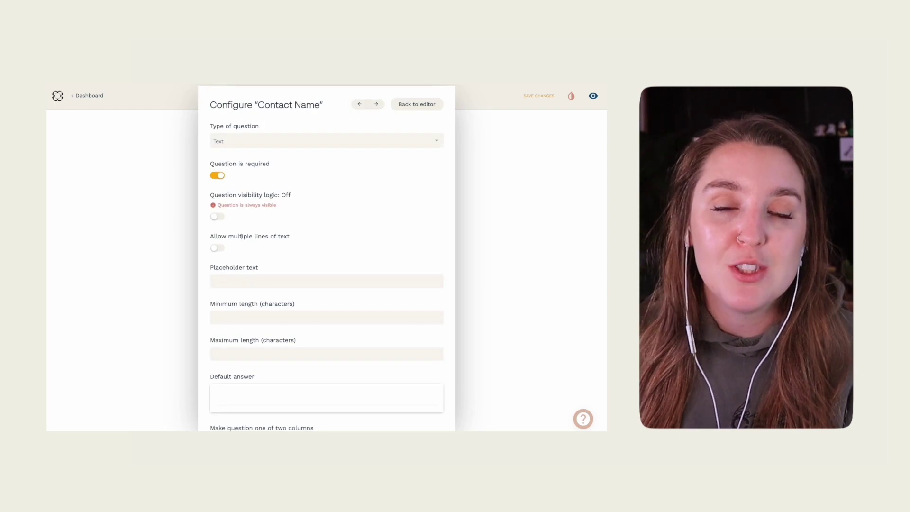
left_click(214, 216)
left_click(237, 238)
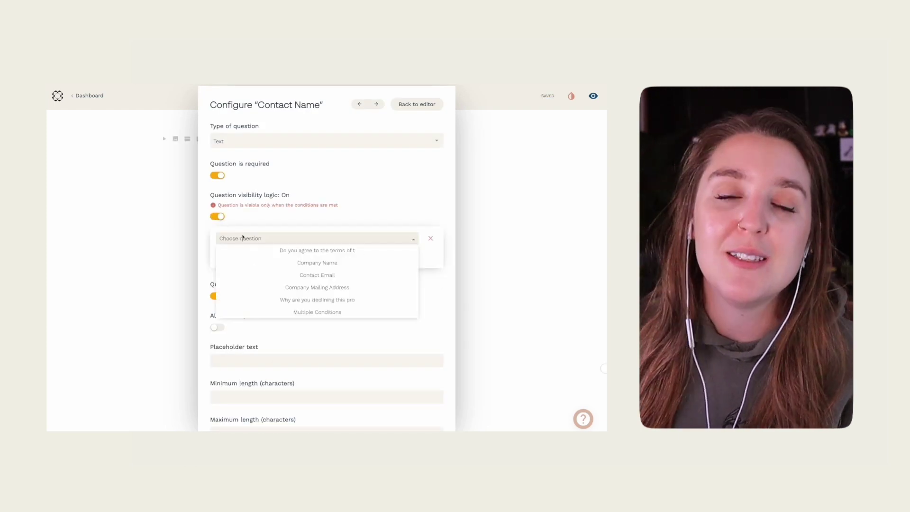
left_click(297, 299)
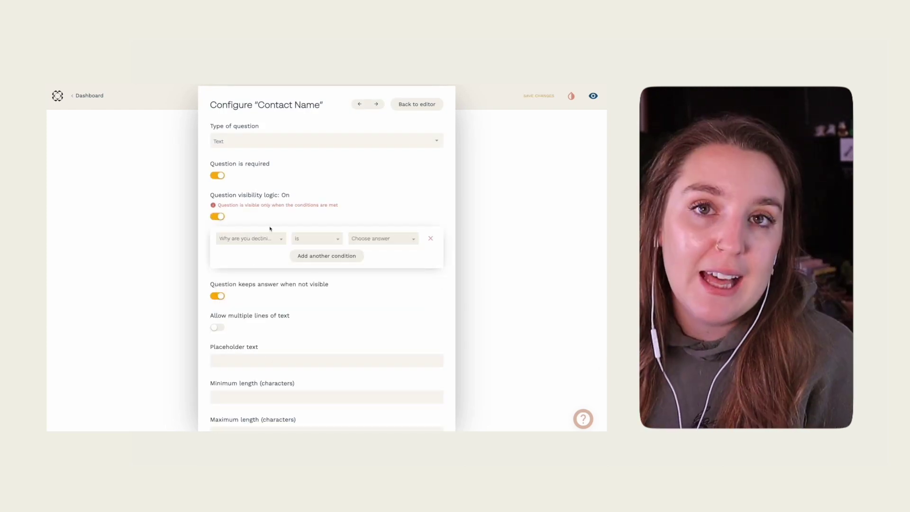
left_click(265, 239)
left_click(280, 255)
left_click(364, 240)
left_click(371, 247)
left_click(501, 266)
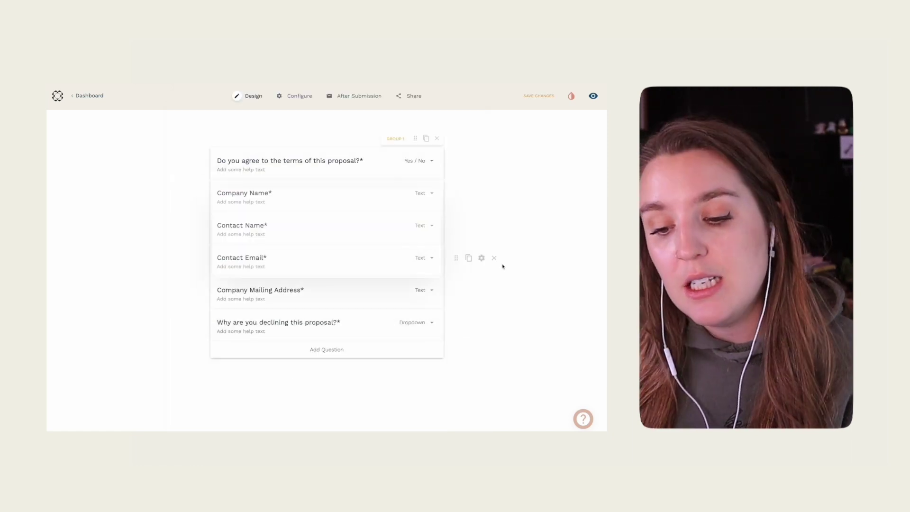
Show Contact Email only when the terms agreement question is answered Yes
left_click(480, 258)
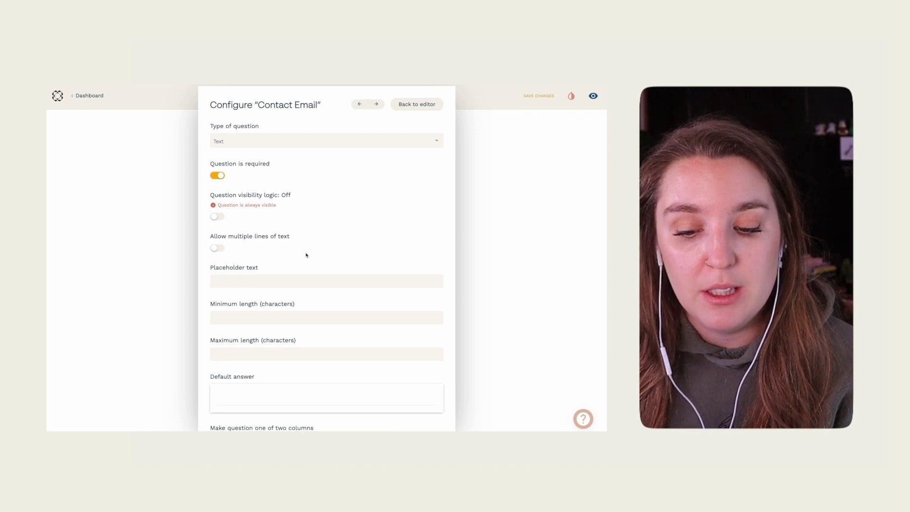
left_click(217, 217)
left_click(284, 239)
left_click(284, 250)
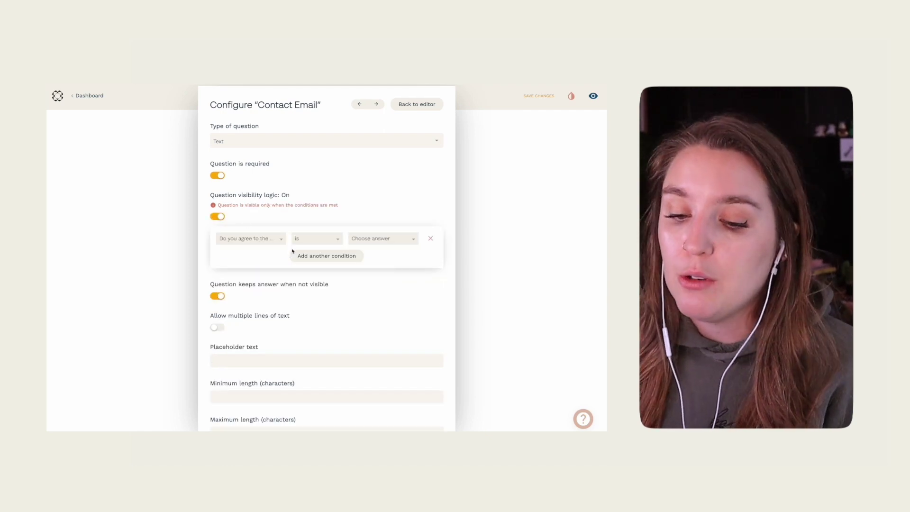
left_click(379, 241)
left_click(385, 251)
left_click(484, 265)
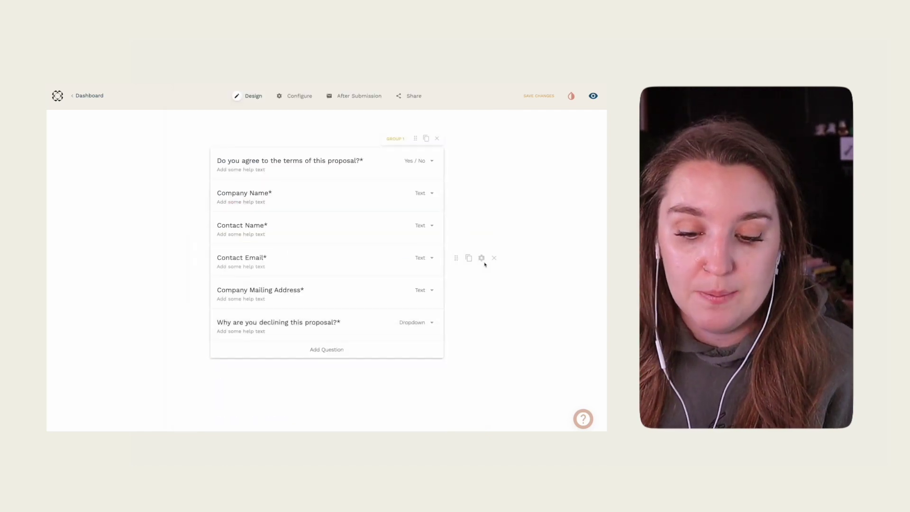
Add a 'Book fee ($500)' price question with help text about the booking fee
left_click(350, 349)
type("Book fee ($500")
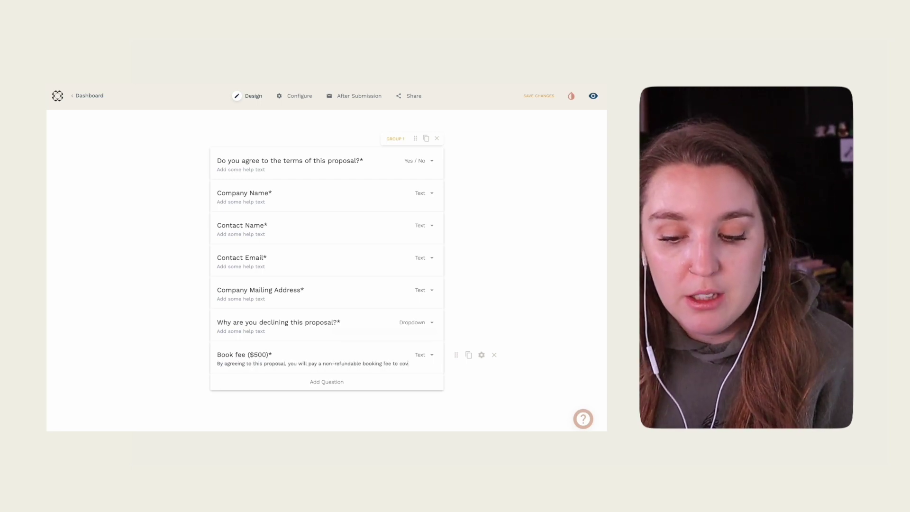
type("preparation.")
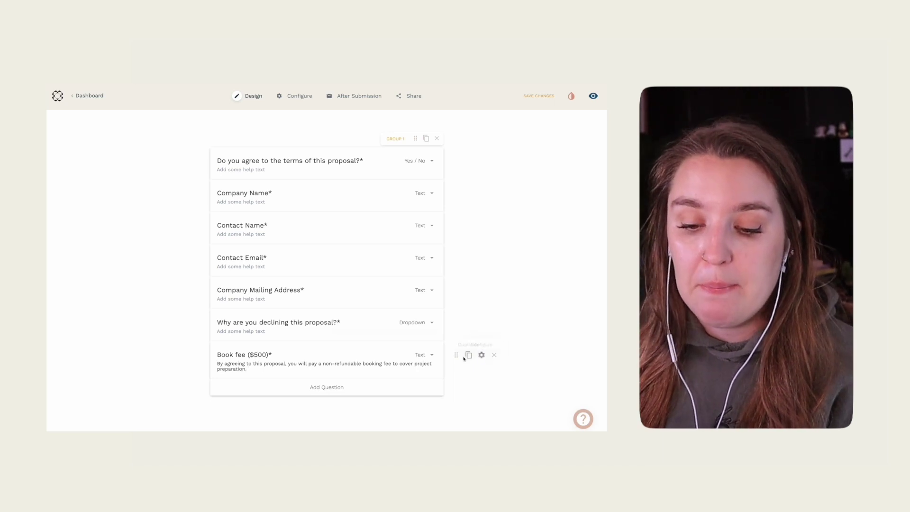
left_click(429, 357)
scroll(429, 357, "down", 5)
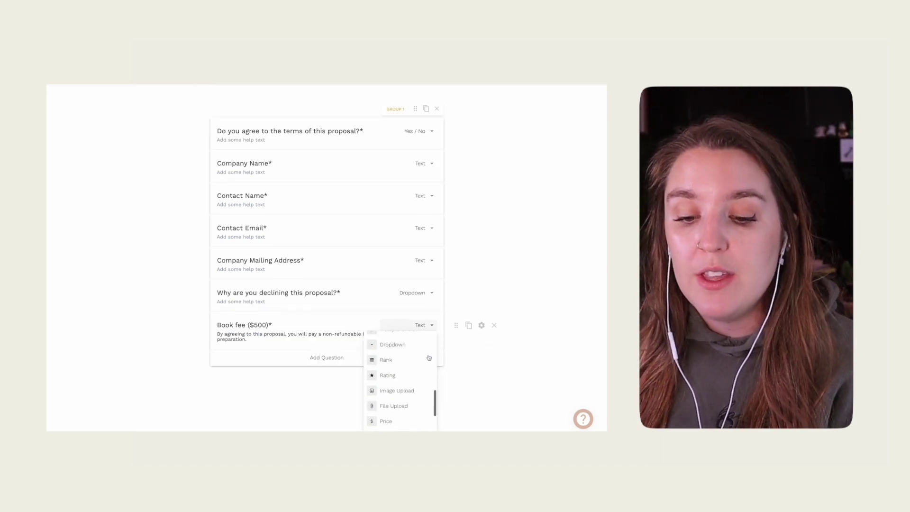
left_click(388, 367)
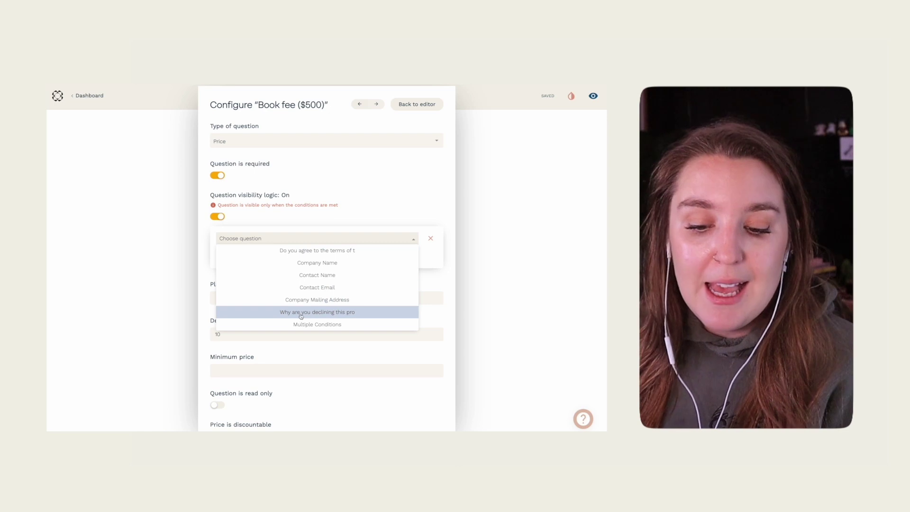
Show Book fee only when the terms agreement question is answered Yes
left_click(306, 250)
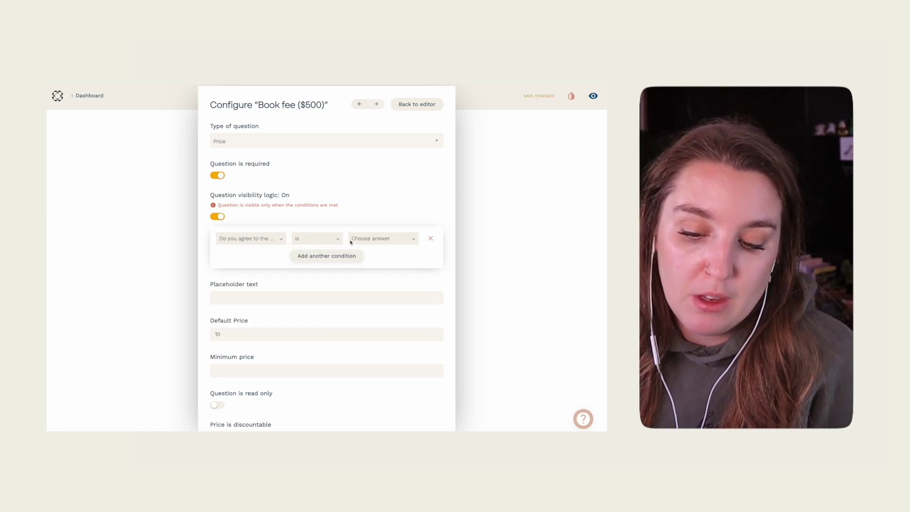
left_click(382, 238)
left_click(384, 250)
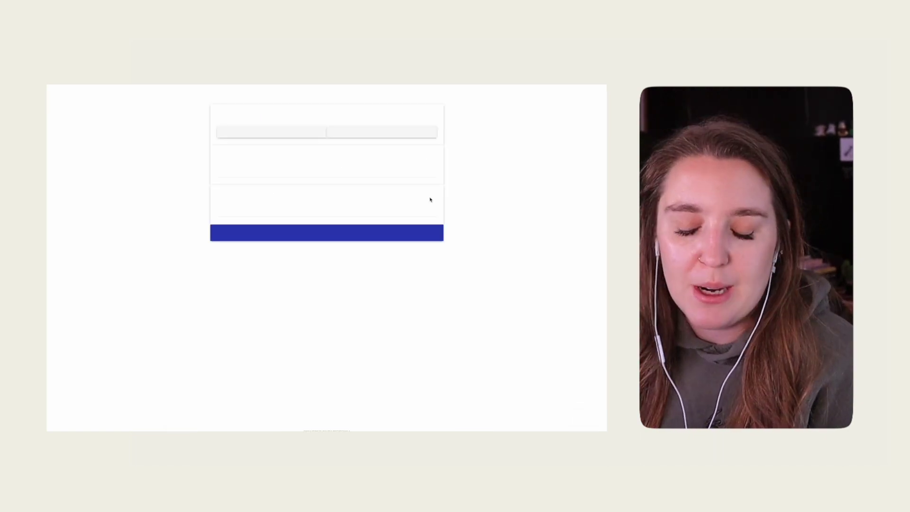
Answer Yes in the form preview, then create a 'Proposal Responses' Notion page with a table
left_click(300, 132)
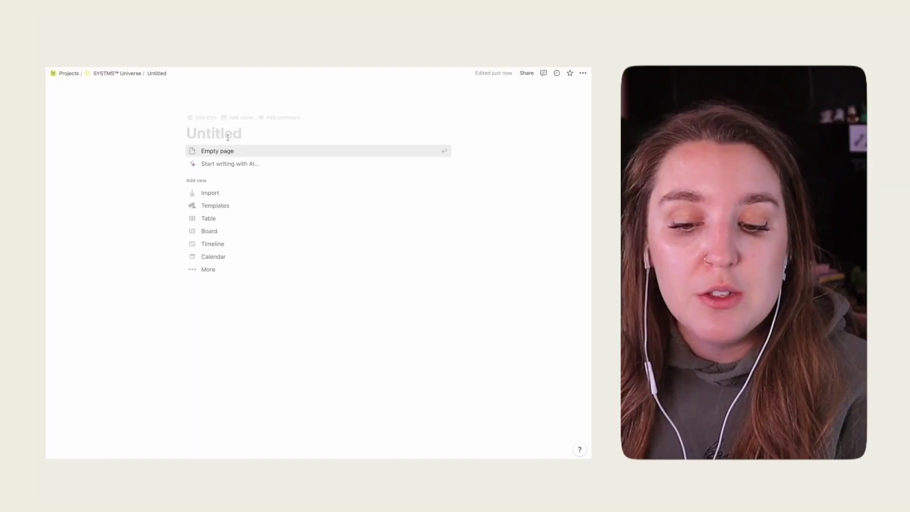
type("Proposal")
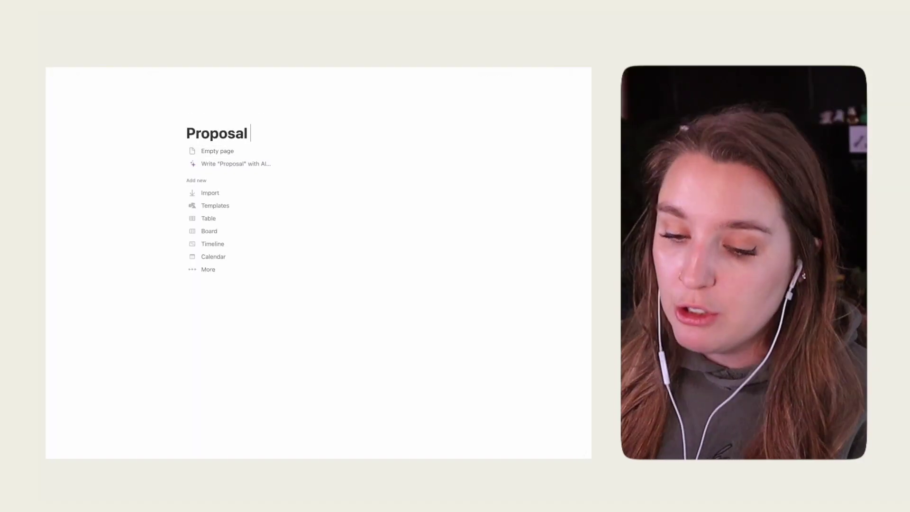
type(" Responses")
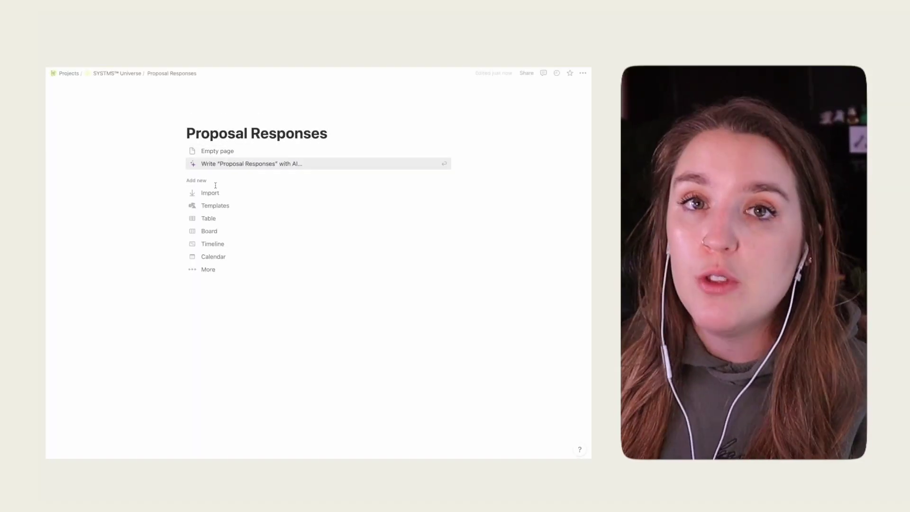
left_click(208, 219)
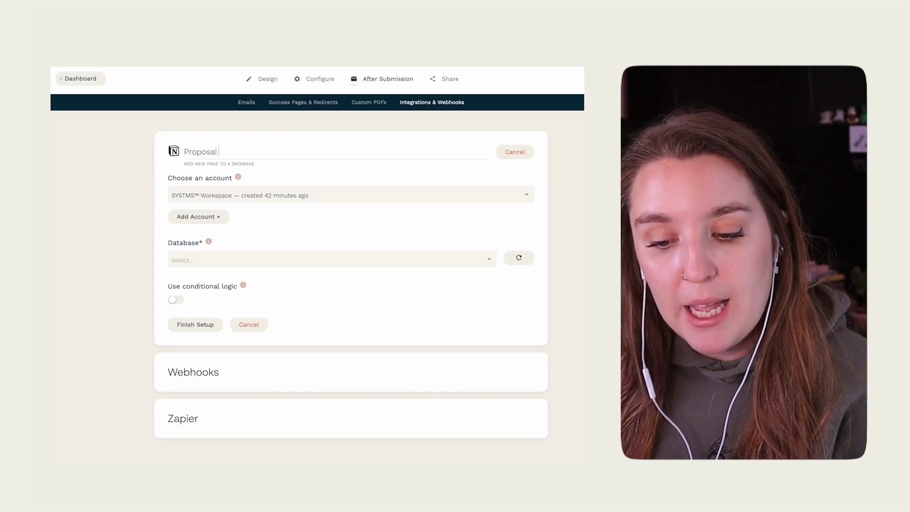
Name the integration 'Proposal Responses', target Leads Tracker, and set Project Name to an answer plus ' | Project'
type("Responses")
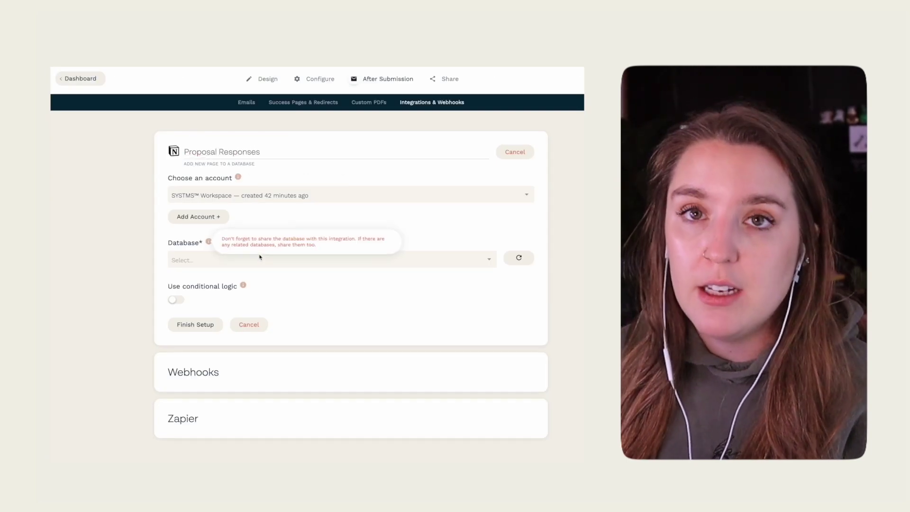
left_click(260, 258)
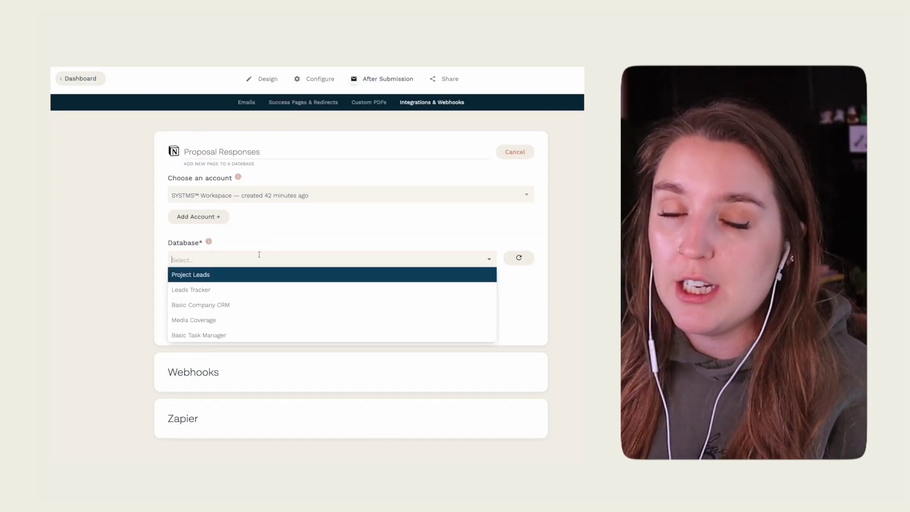
left_click(255, 293)
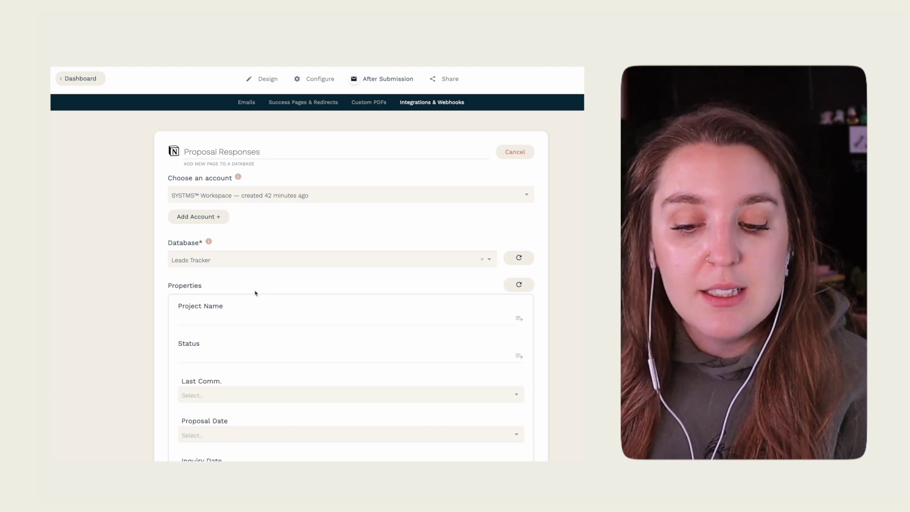
left_click(255, 317)
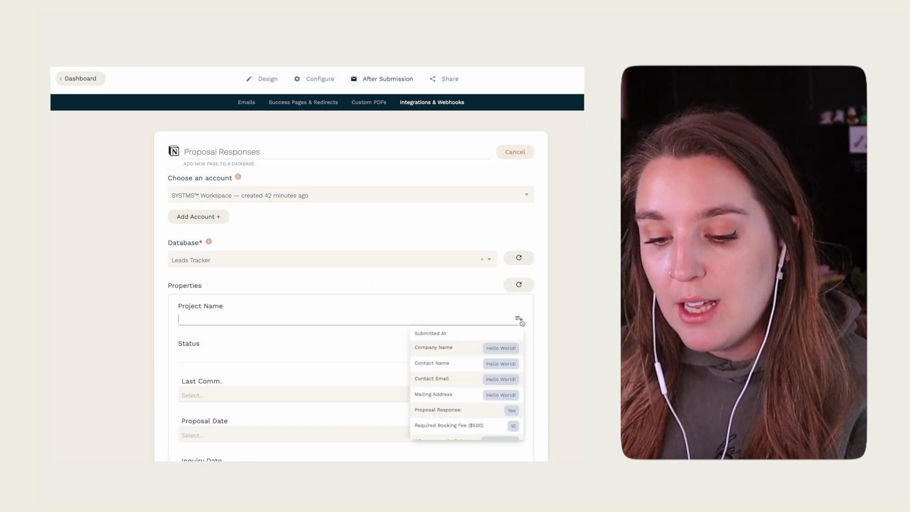
key("super+v")
type("| Pro")
Set the Status value to 'Proposal Approved' instead of Onboarding and begin choosing the Proposal Date
left_click(374, 359)
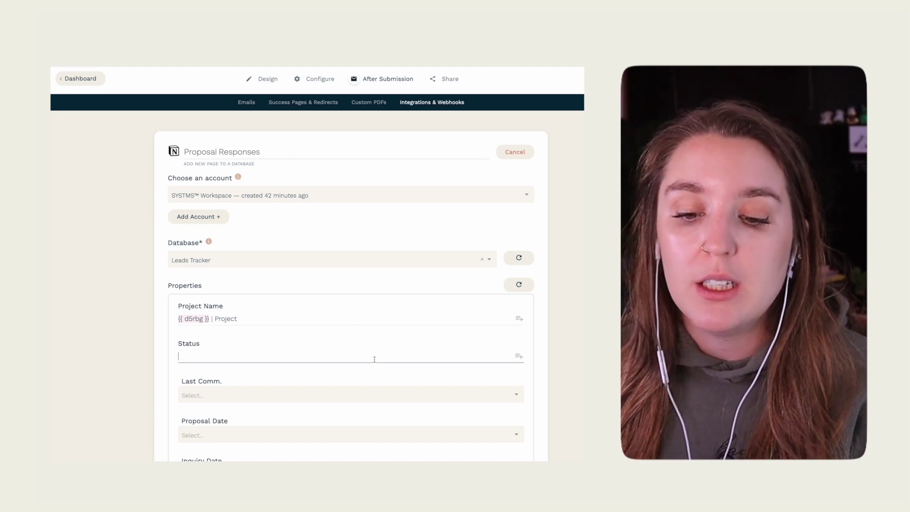
type("Onboarding")
scroll(266, 290, "down", 1)
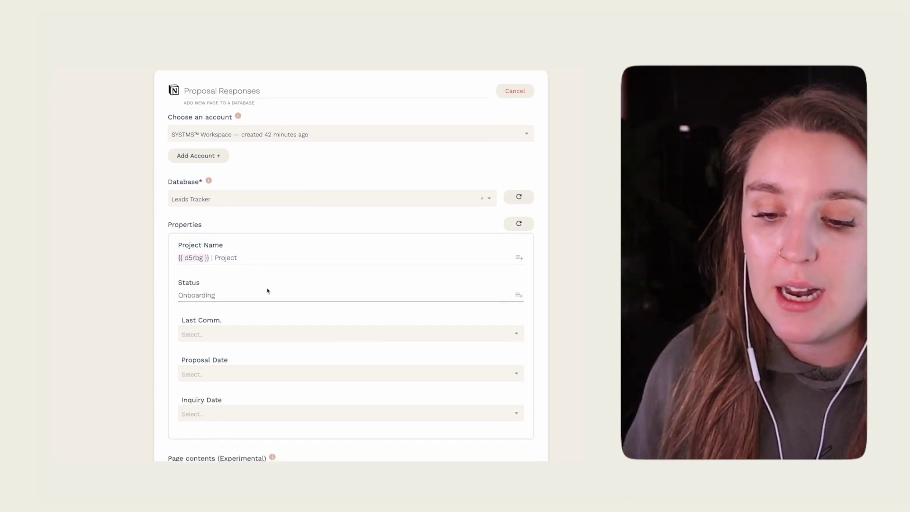
double_click(254, 295)
type("Proposal Approved")
scroll(350, 266, "down", 1)
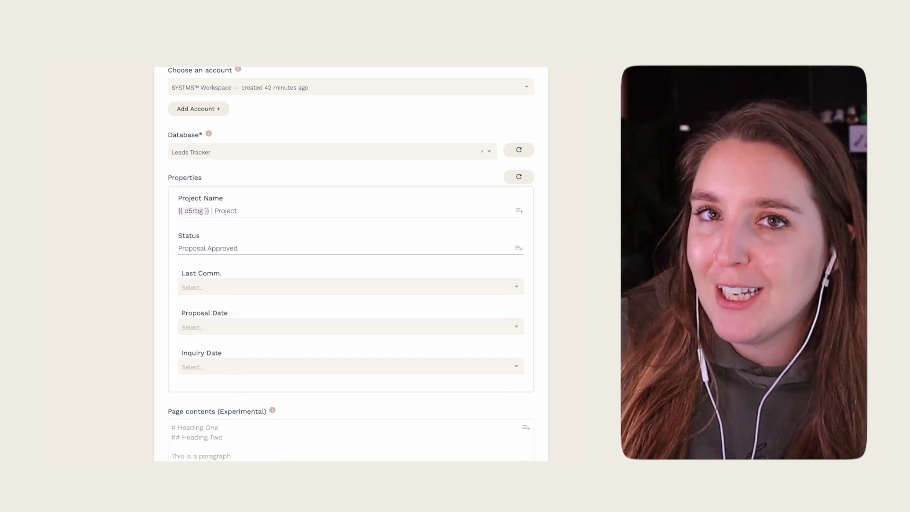
left_click(237, 327)
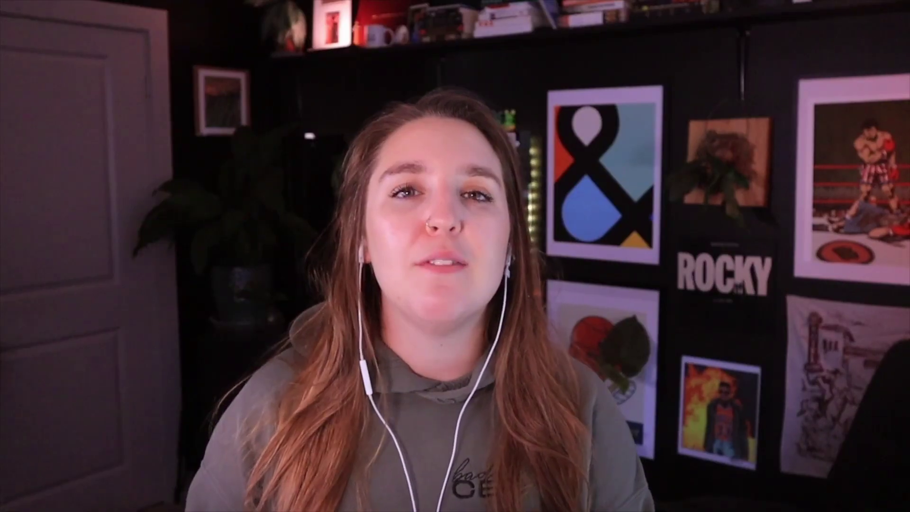